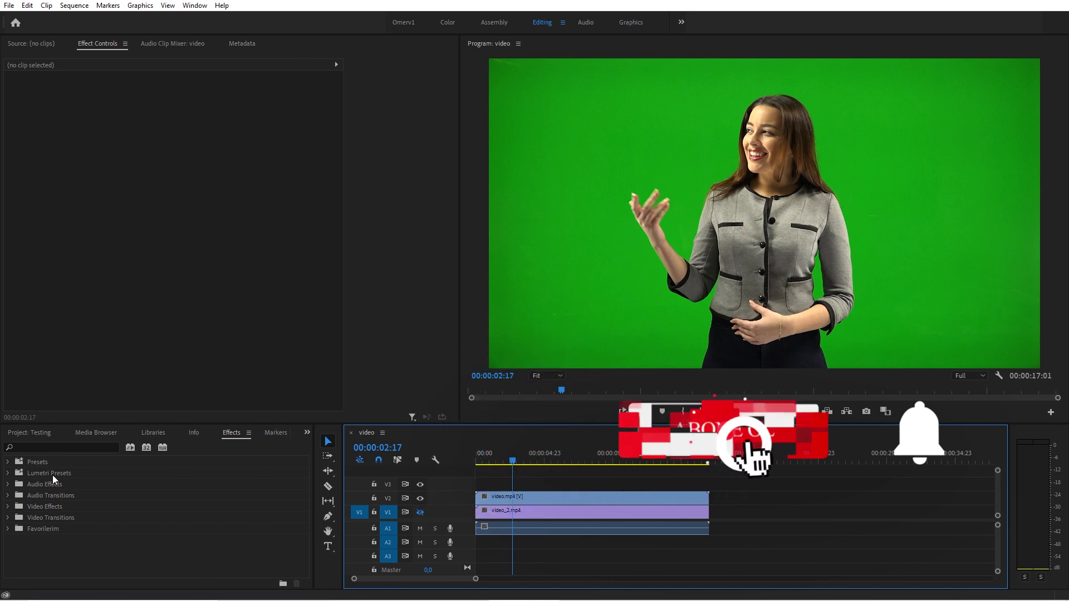
- Search the Effects panel for 'ultra key' to reveal Video Effects > Keying > Ultra Key
click(65, 448)
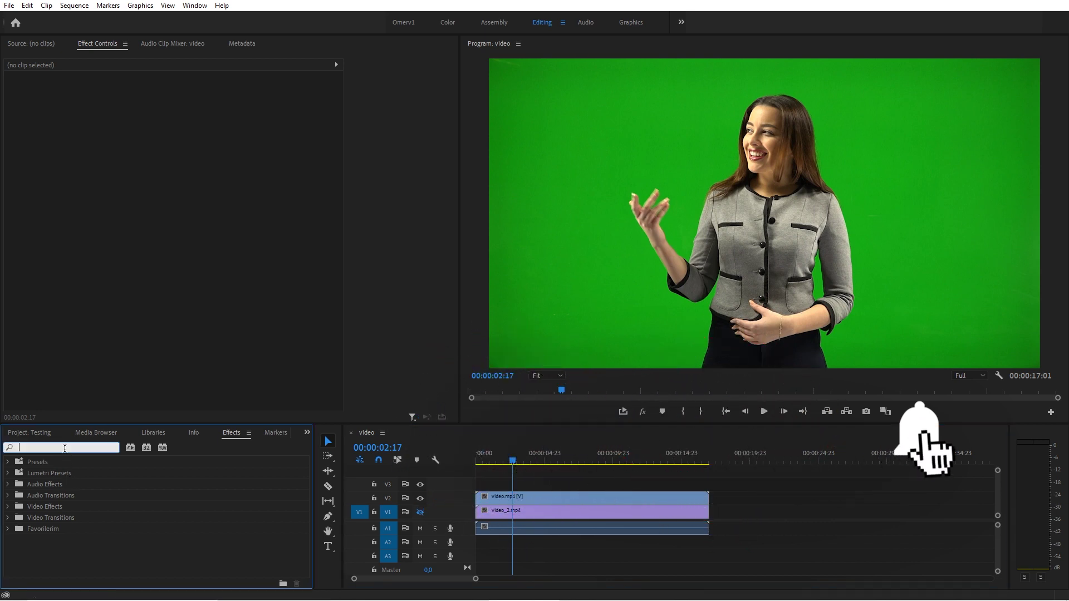
text(u)
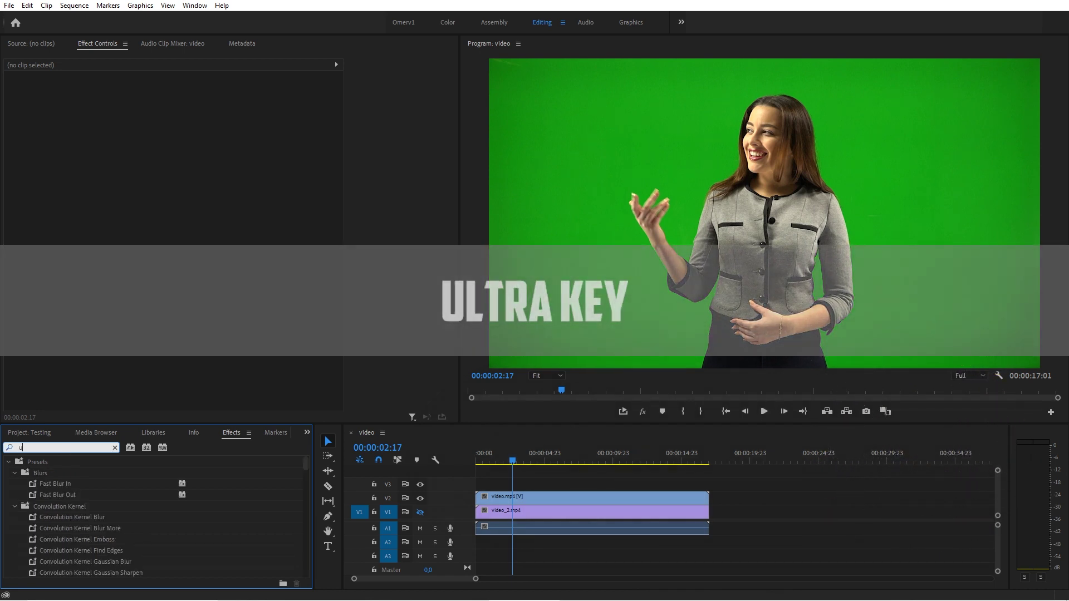
text(ltra)
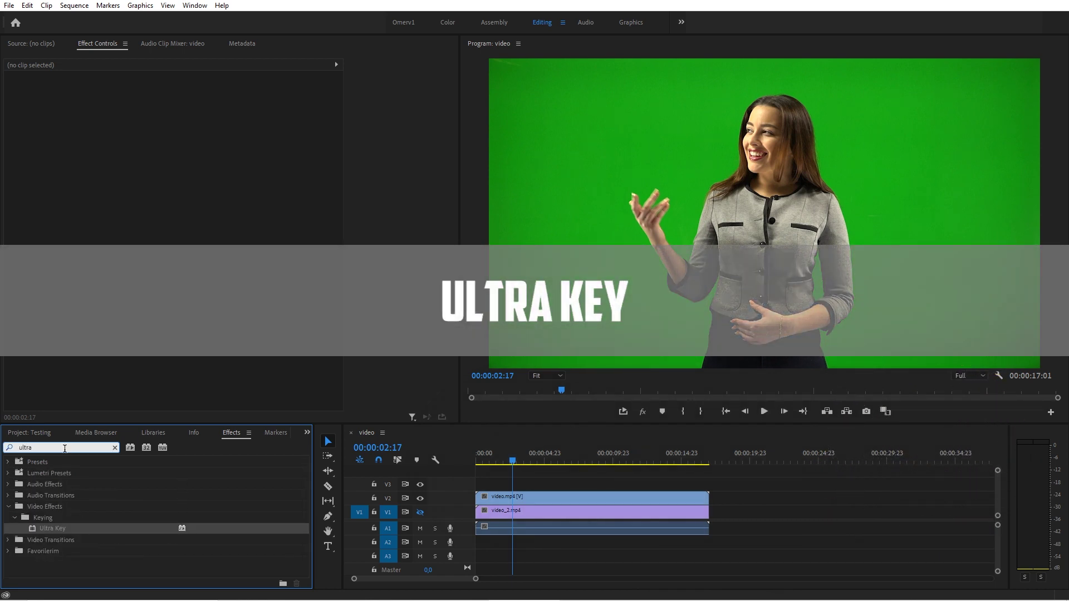
text( key)
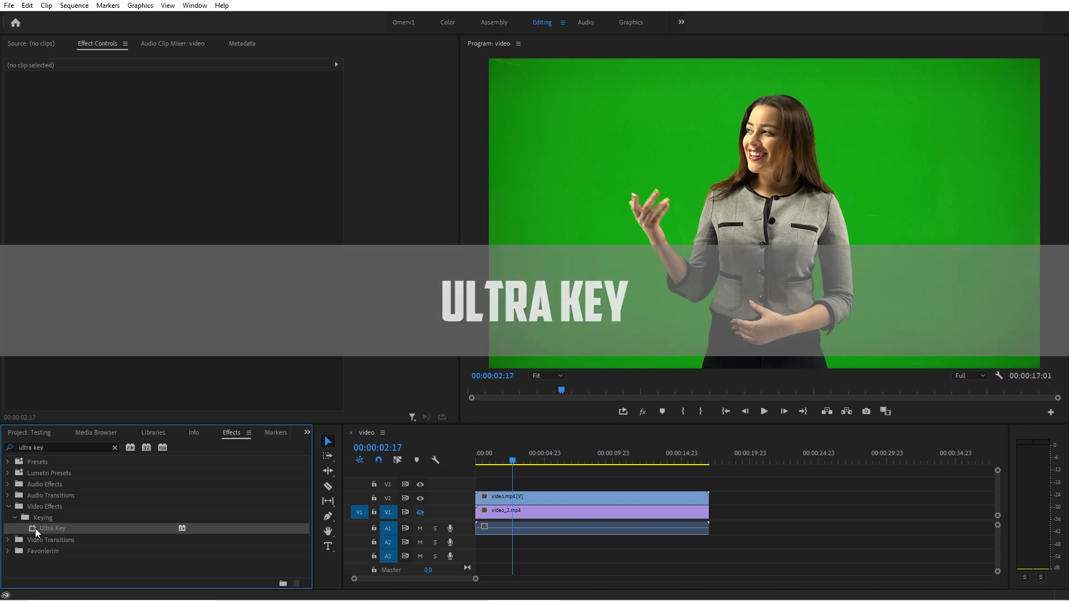
- Apply Ultra Key to video.mp4 on V2 and sample the green backdrop as the Key Color
drag(36, 529, 551, 498)
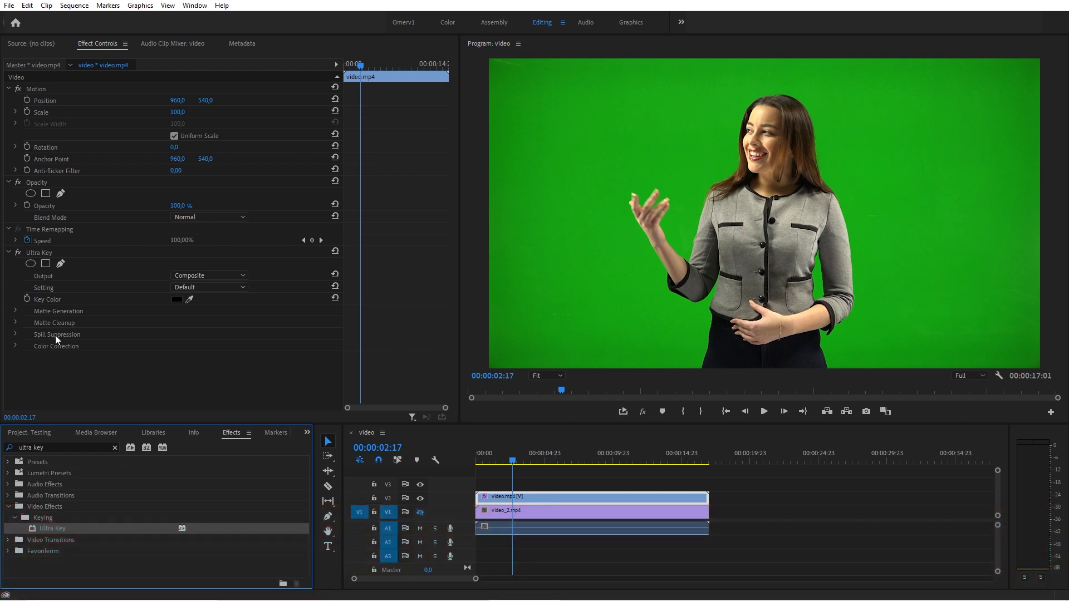
click(69, 299)
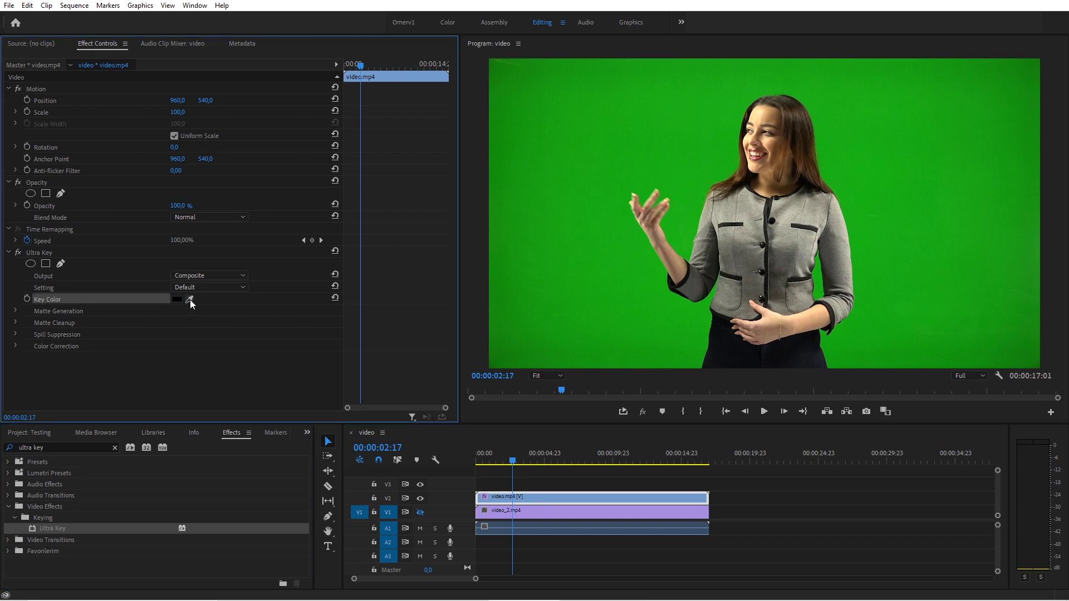
click(189, 299)
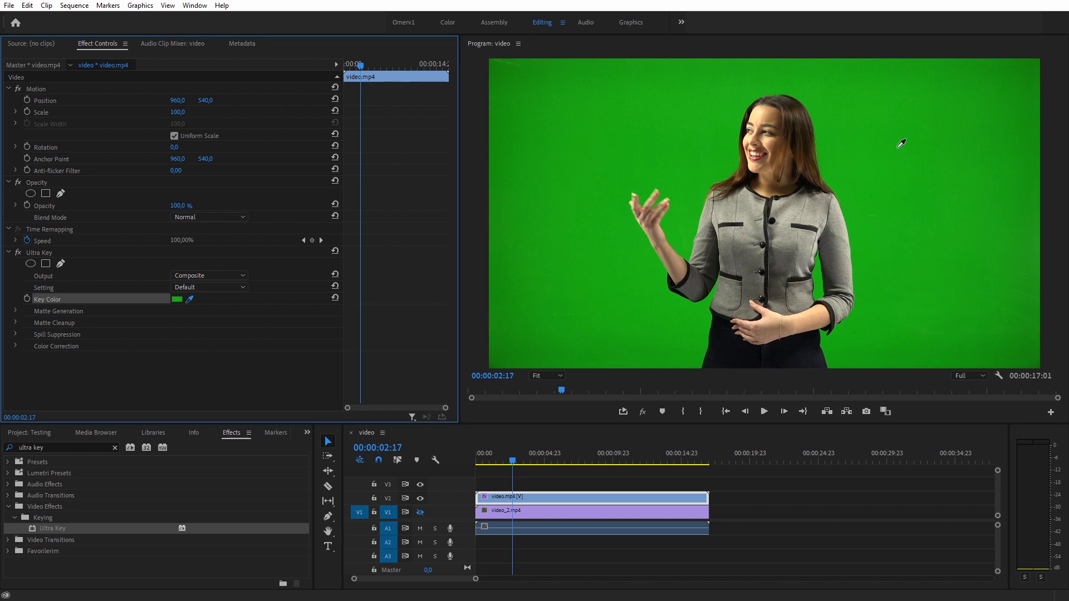
click(685, 114)
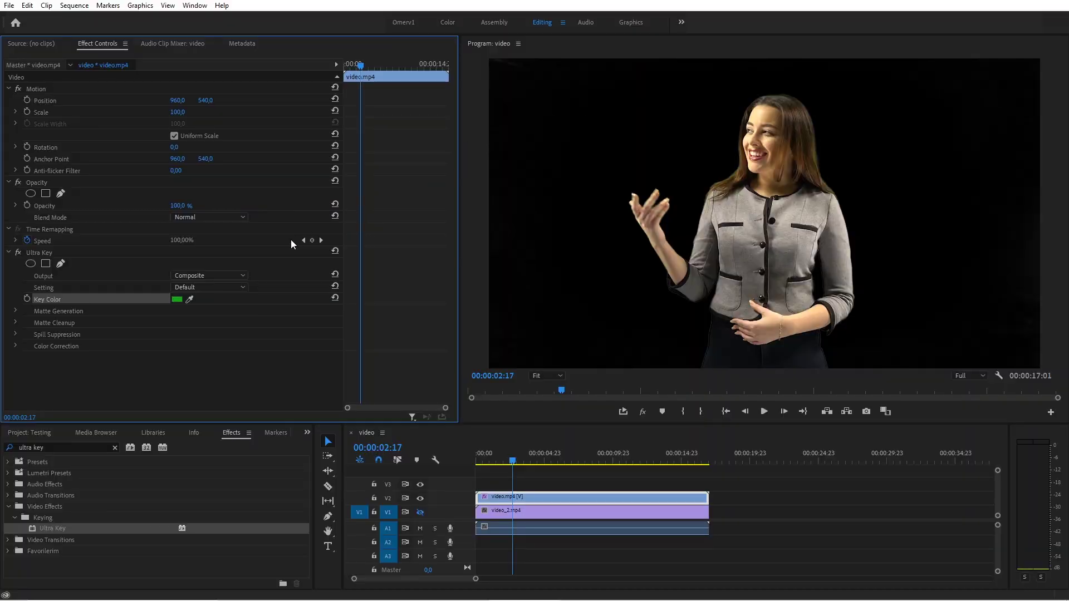
- Switch Ultra Key Output to Alpha Channel and lower the matte Shadow to 31
click(214, 277)
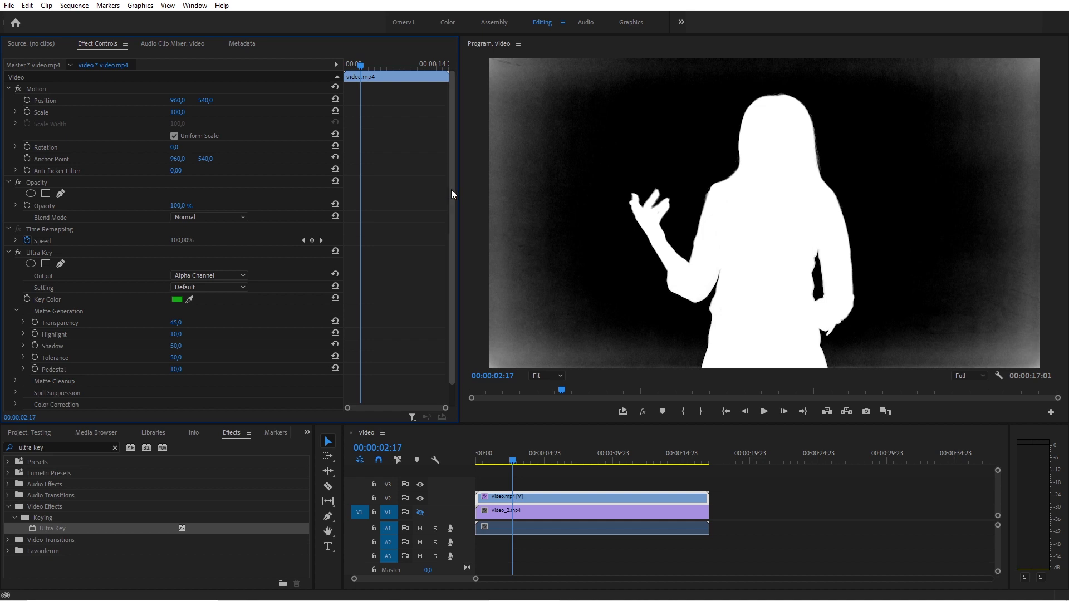
drag(451, 190, 454, 231)
click(177, 322)
text(31)
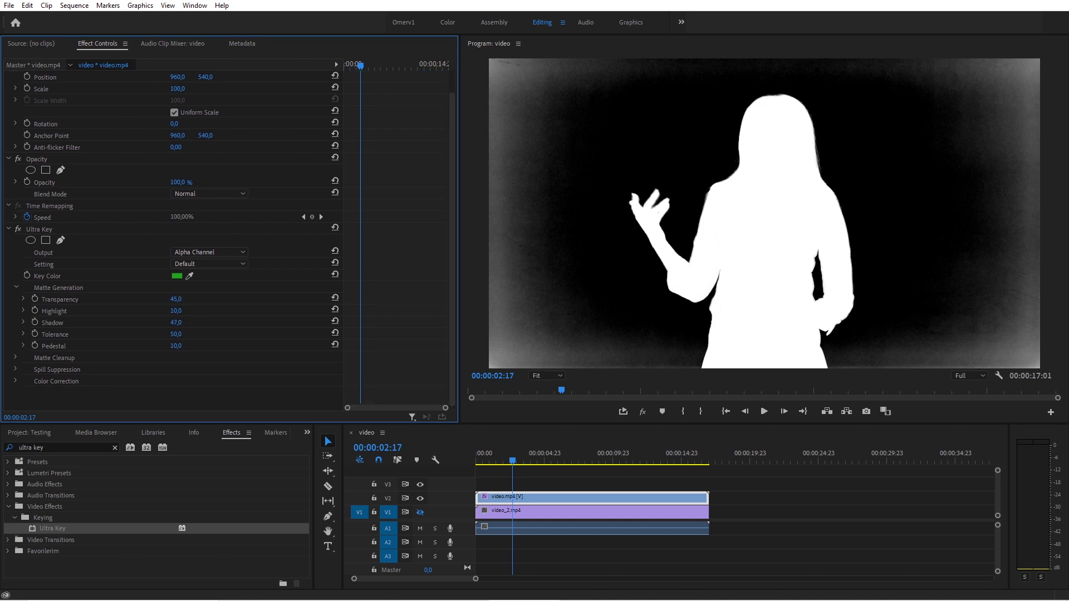
key(Return)
drag(176, 323, 162, 322)
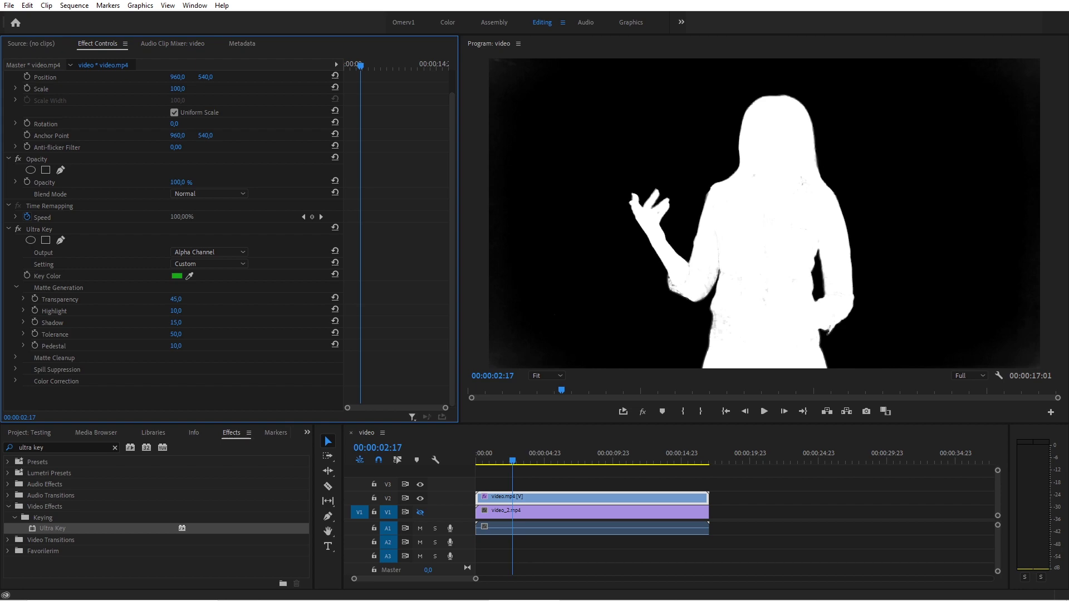
- Adjust Pedestal and fine-tune Shadow, then set Ultra Key Output back to Composite
click(176, 345)
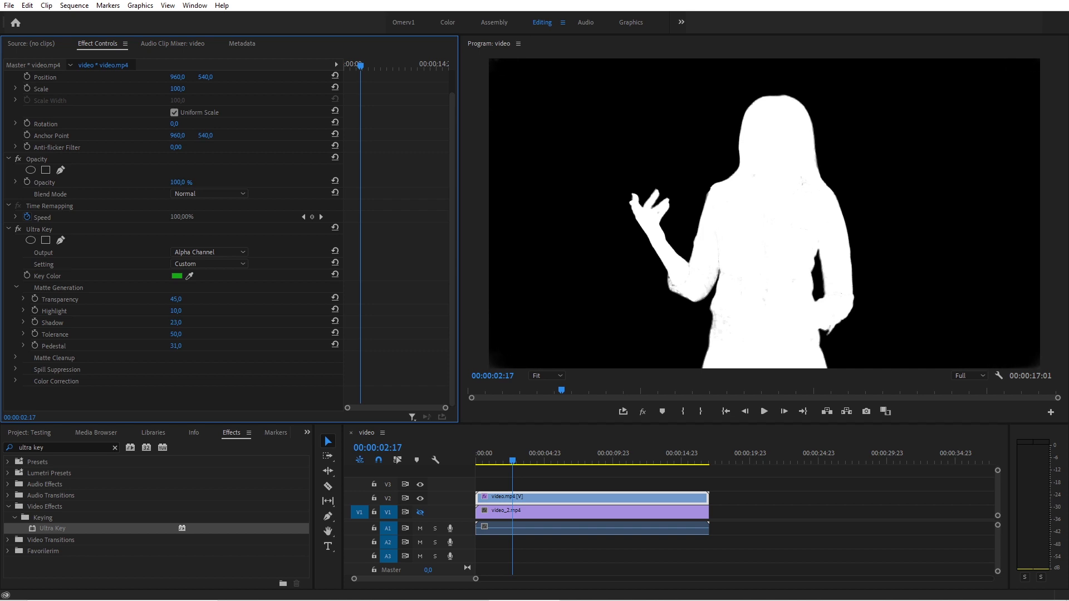
mouse_move(176, 322)
mouse_down()
mouse_move(167, 323)
mouse_move(185, 323)
mouse_move(187, 351)
mouse_up()
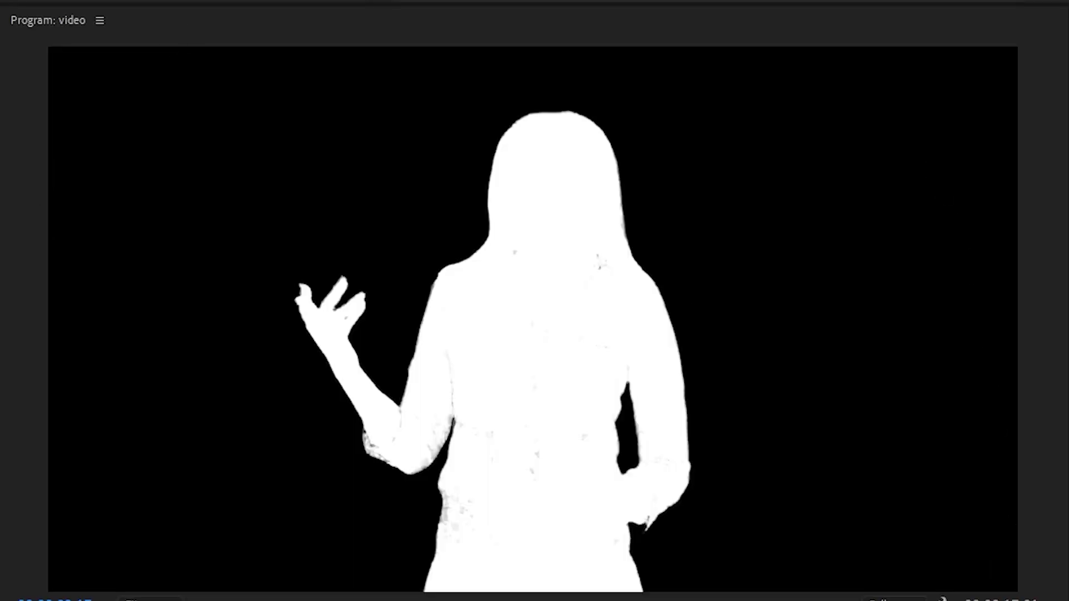
click(198, 253)
click(203, 262)
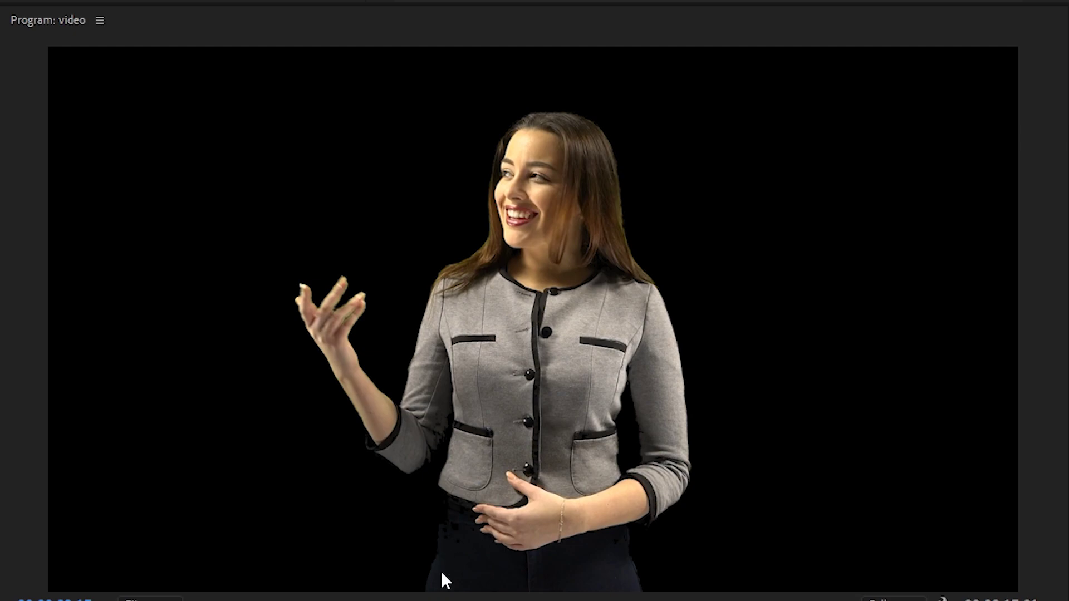
- Raise Matte Cleanup Contrast while viewing the alpha matte, then return Output to Composite
click(206, 252)
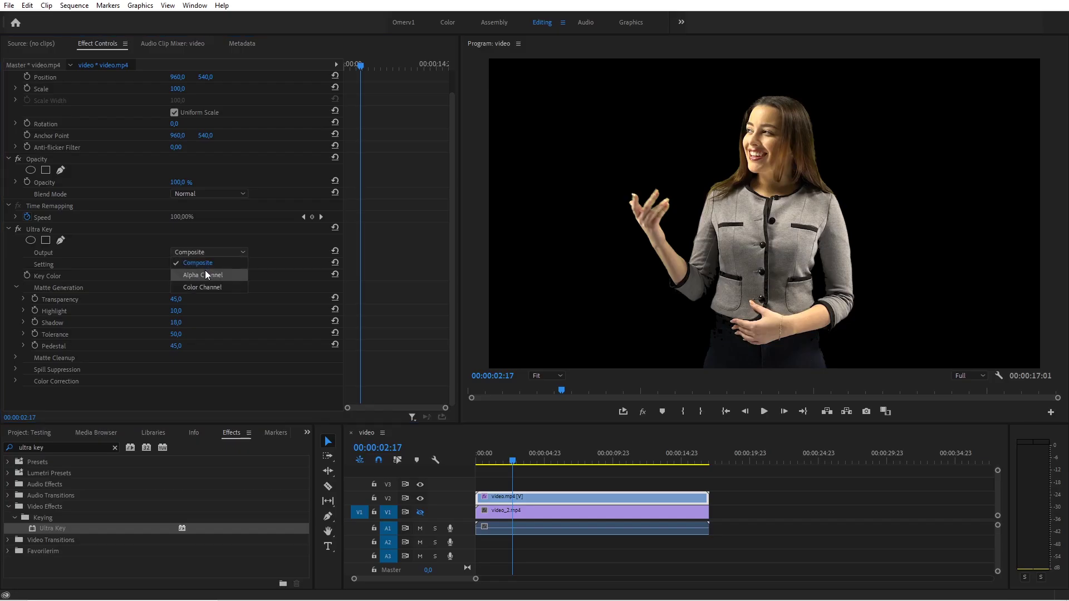
click(205, 269)
click(22, 359)
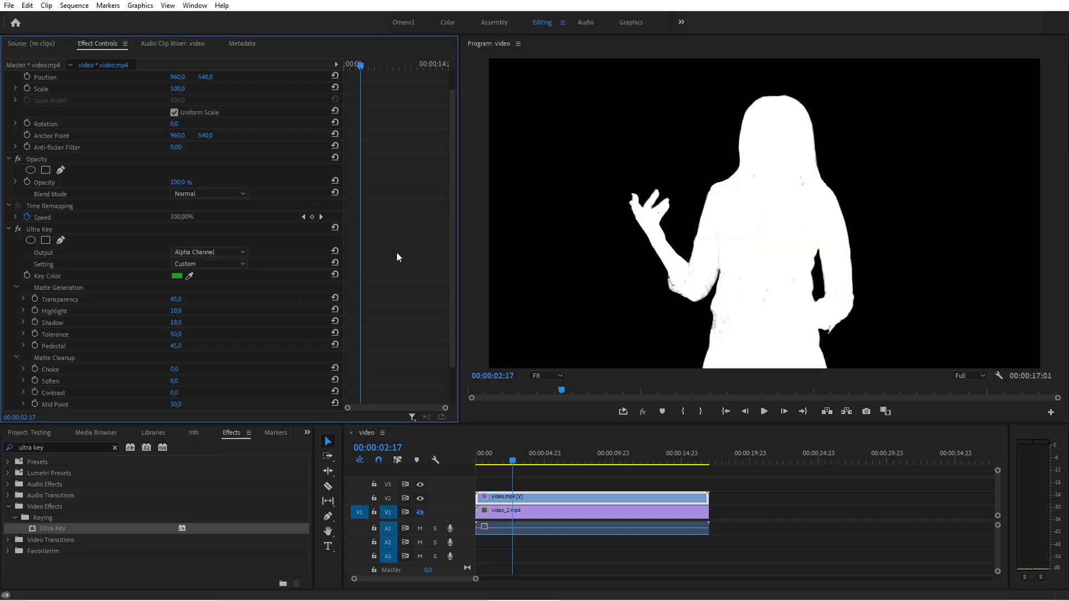
drag(452, 220, 453, 266)
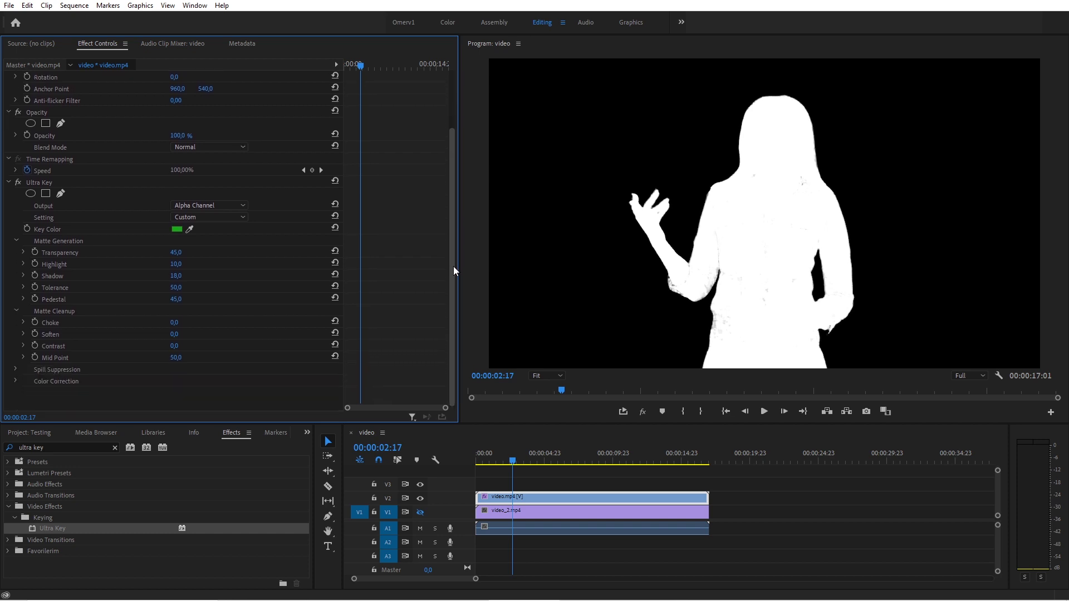
drag(173, 346, 186, 346)
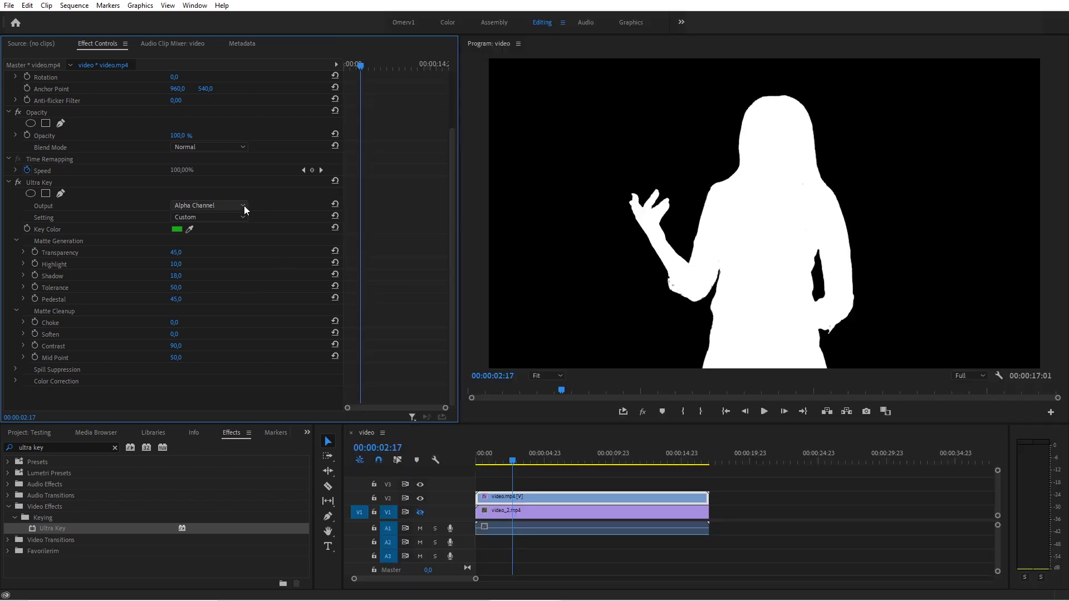
click(244, 205)
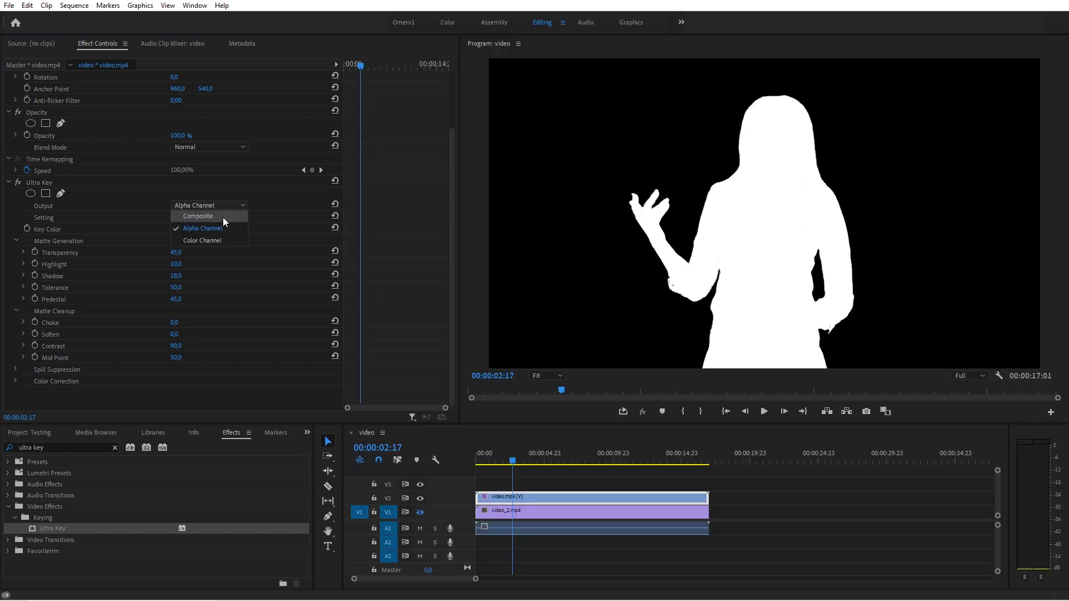
click(223, 217)
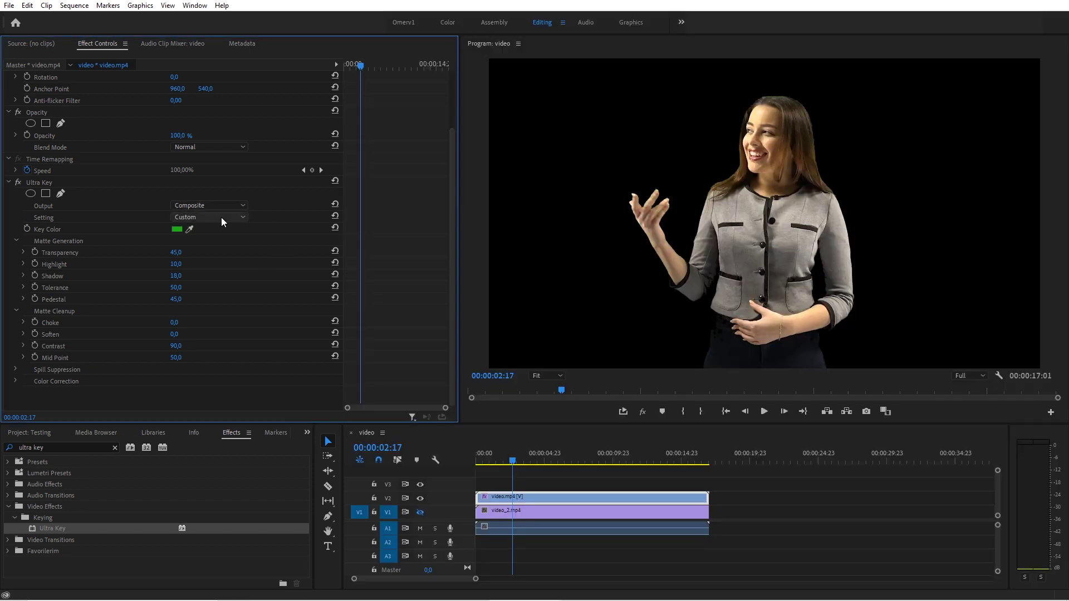
- Preview the keyed presenter full screen from the Program monitor, then exit with Esc
click(622, 165)
key(ctrl+grave)
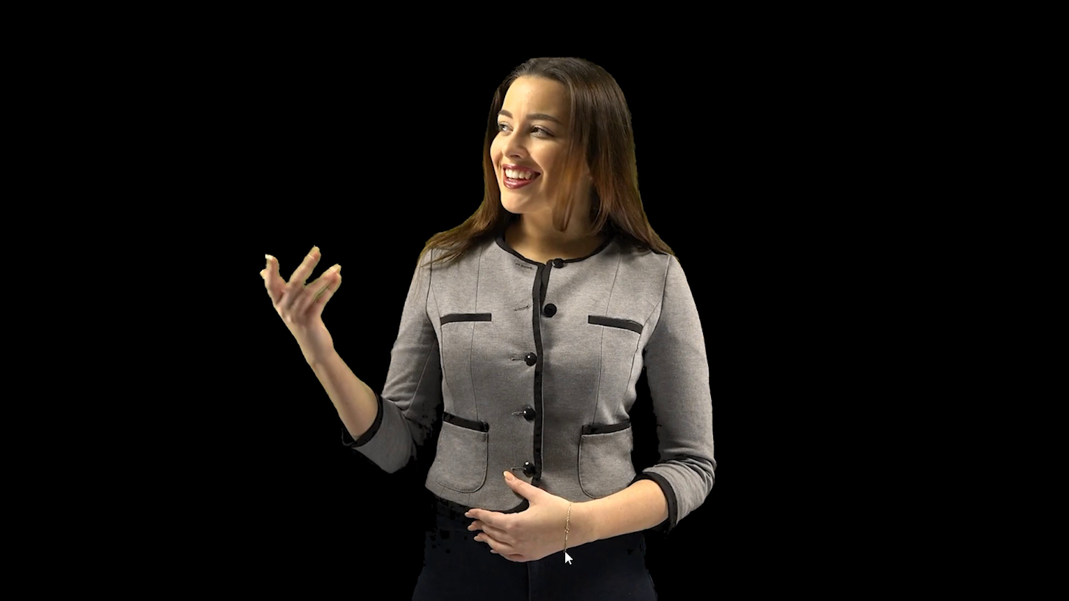
key(Escape)
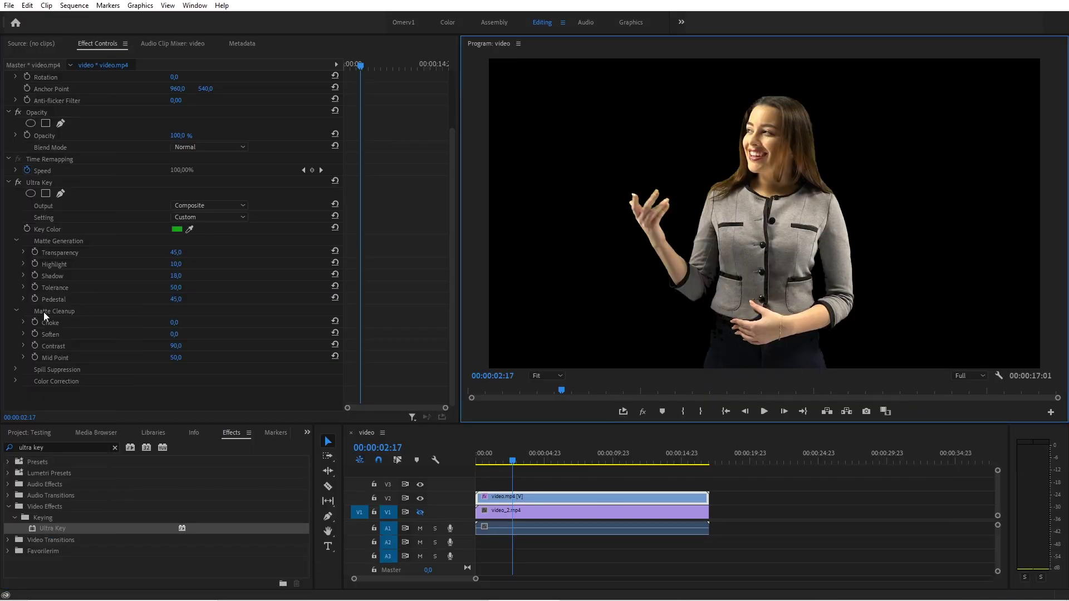
- Set Ultra Key Spill Suppression Luma to 1.0
click(15, 369)
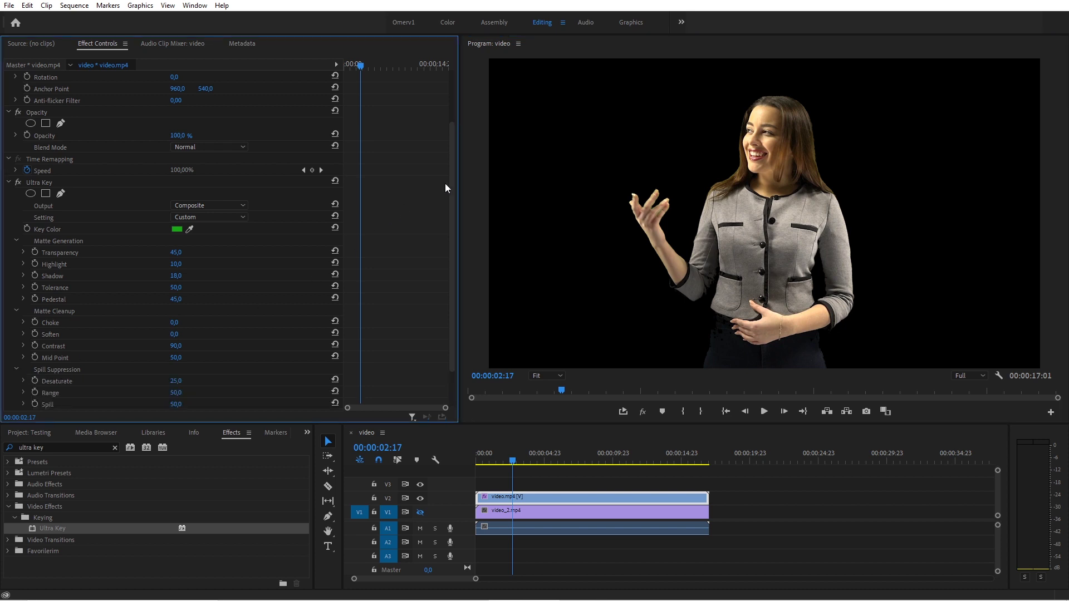
drag(451, 178, 450, 221)
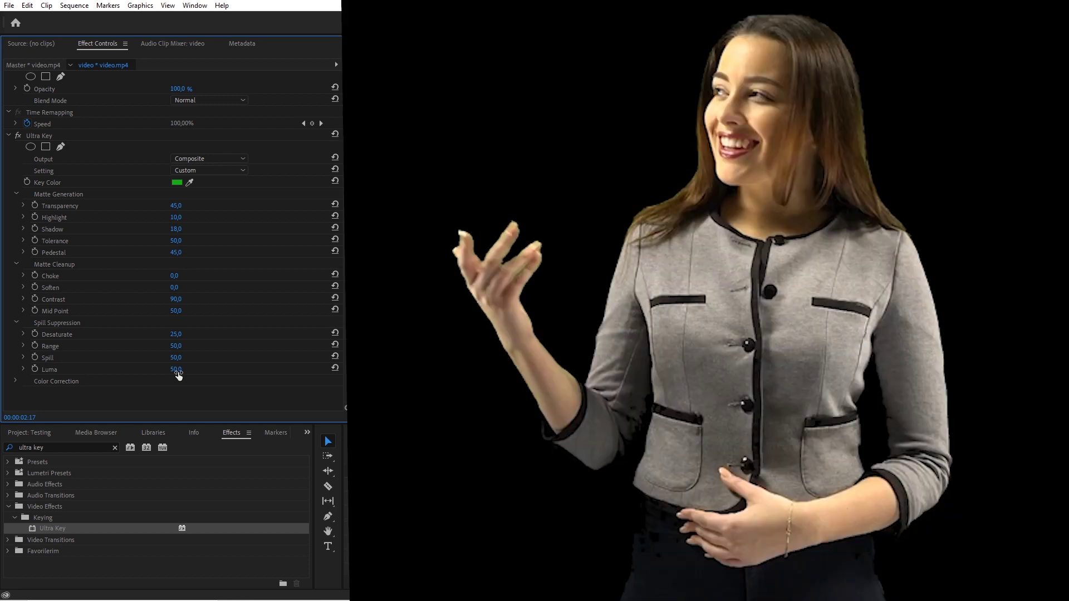
drag(176, 369, 172, 369)
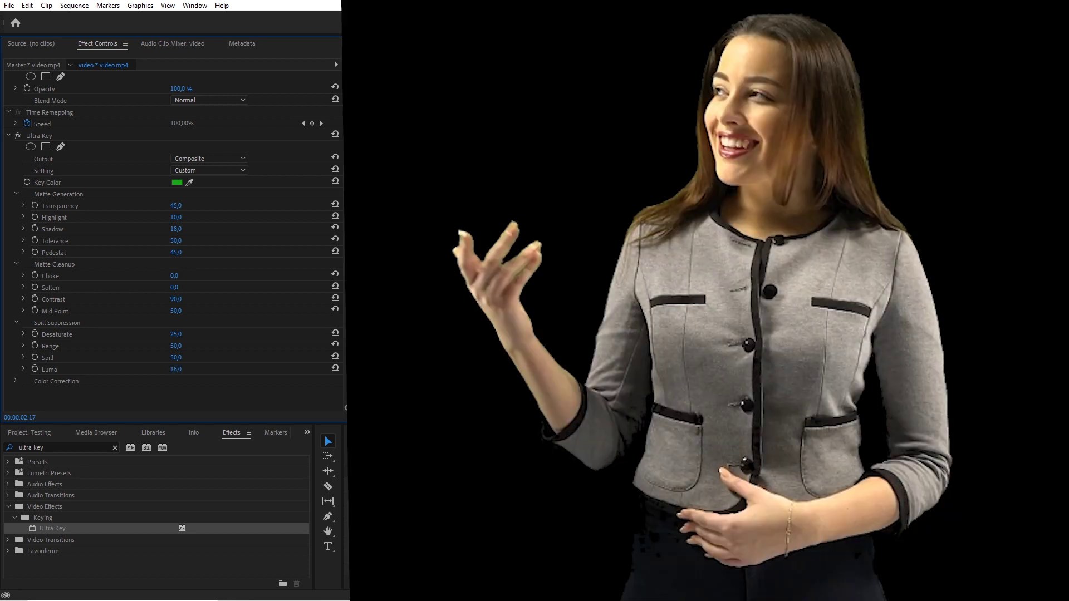
drag(176, 369, 170, 369)
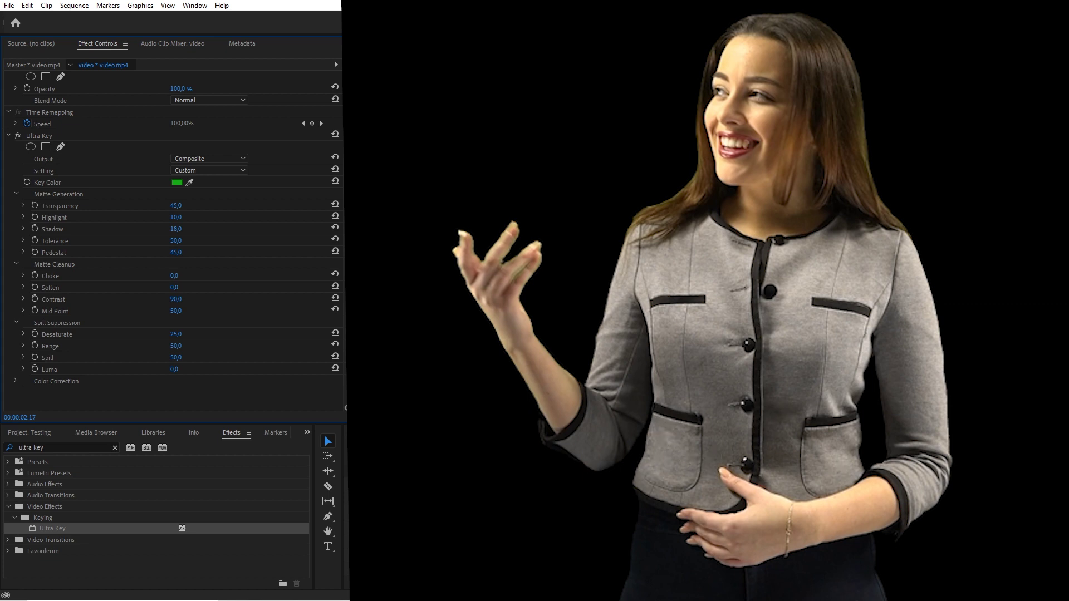
drag(176, 371, 182, 371)
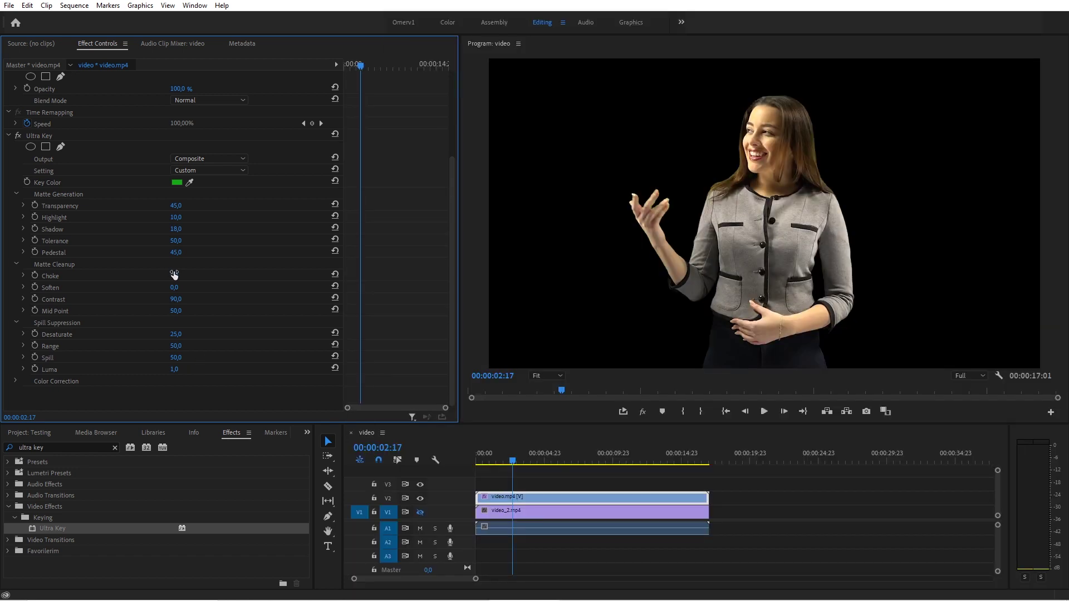
- Set Matte Cleanup Choke to 1.0 and Soften to 11.0, restoring the editing layout
drag(175, 278, 170, 276)
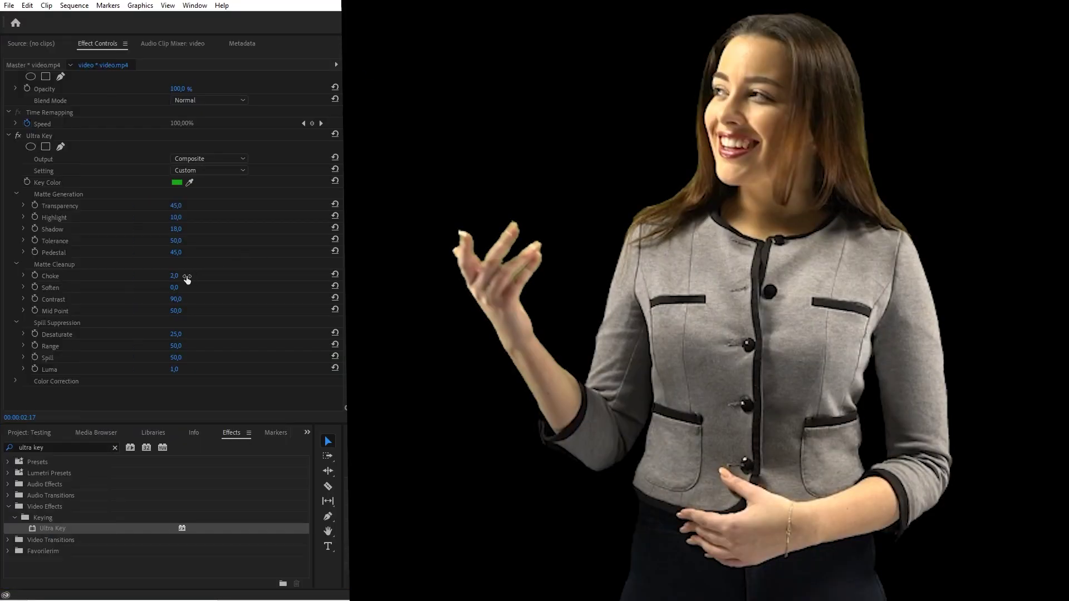
drag(174, 287, 174, 287)
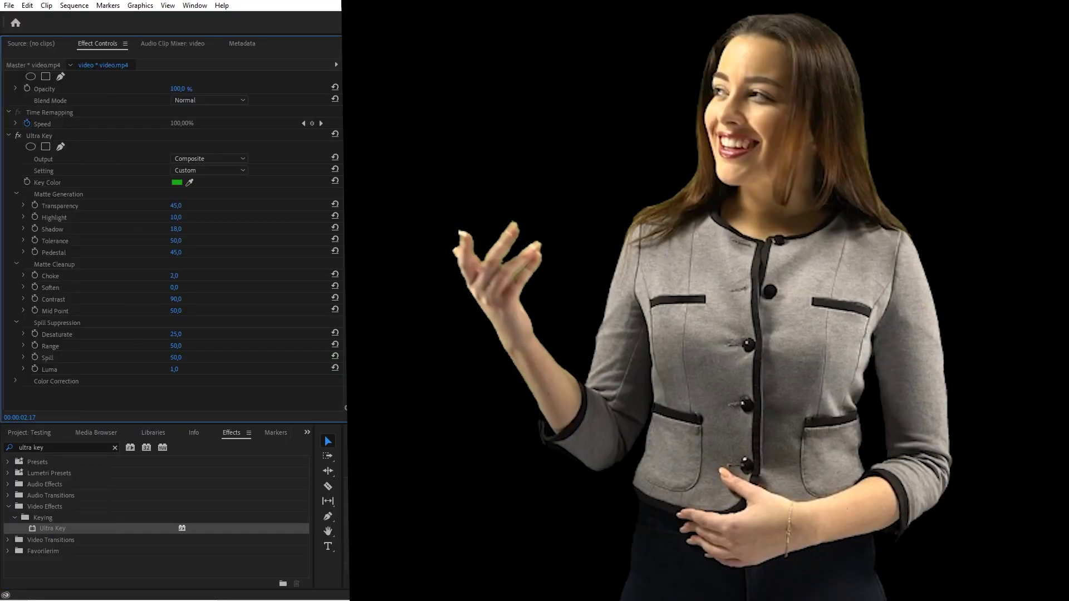
mouse_move(174, 287)
mouse_down()
mouse_move(184, 280)
mouse_move(169, 276)
mouse_up()
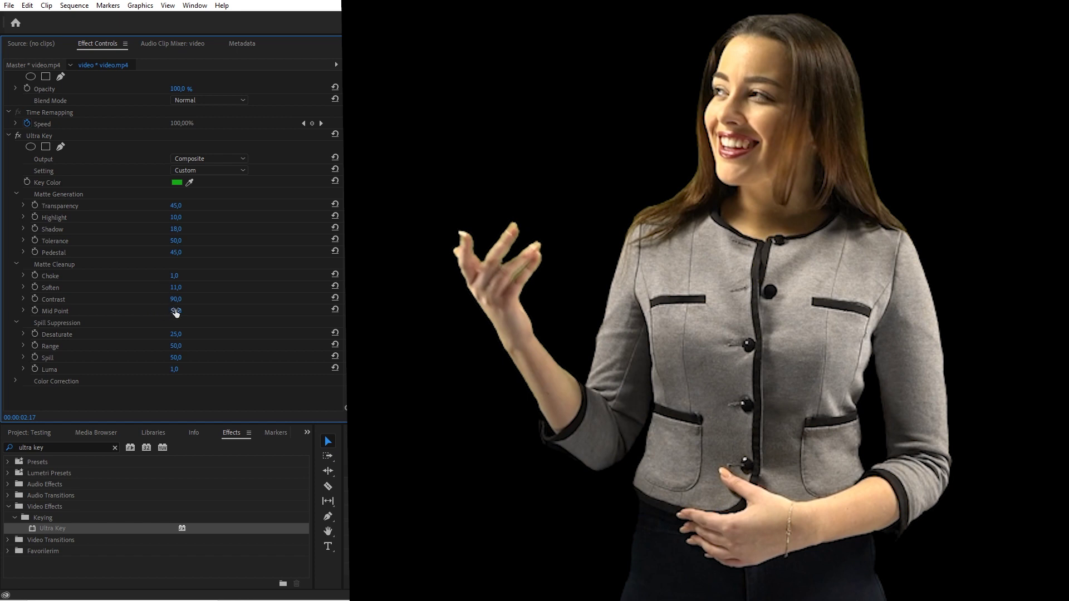
key(grave)
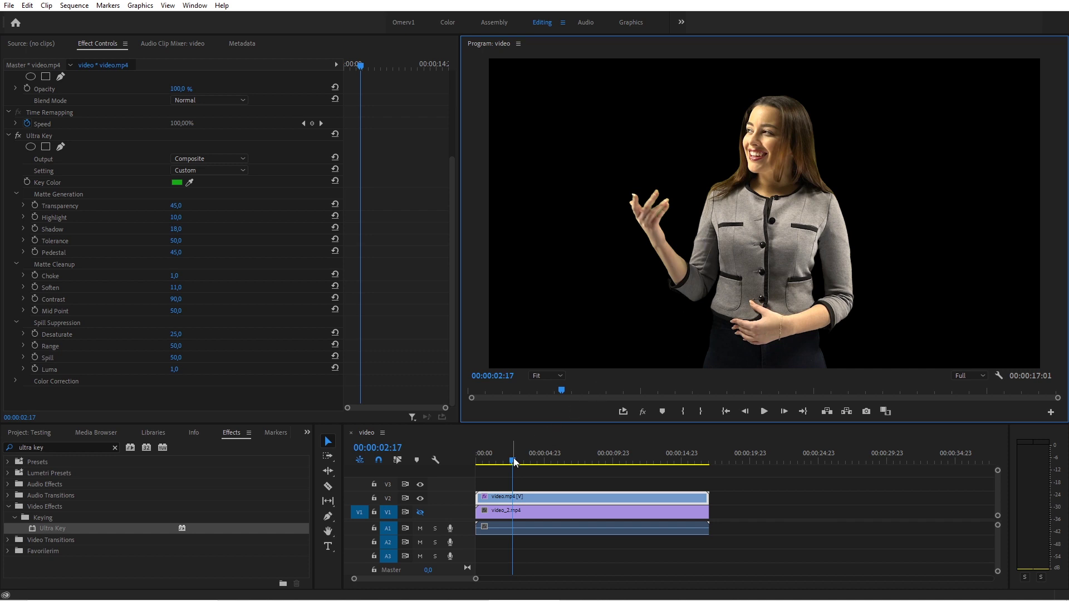
mouse_move(514, 461)
mouse_down()
mouse_move(496, 462)
mouse_move(536, 466)
mouse_up()
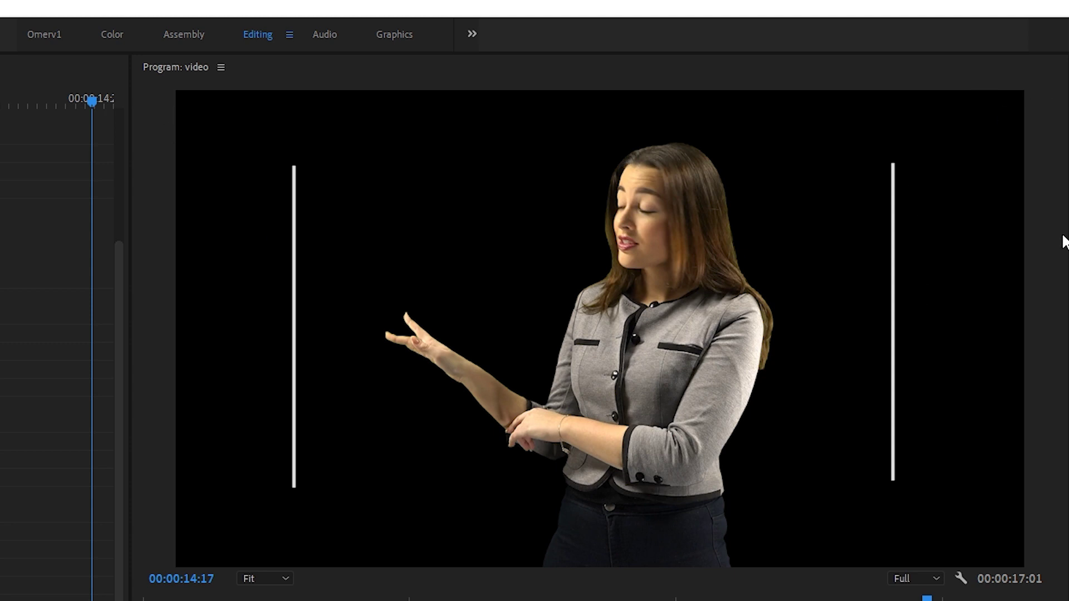
key(j)
key(j)
key(j)
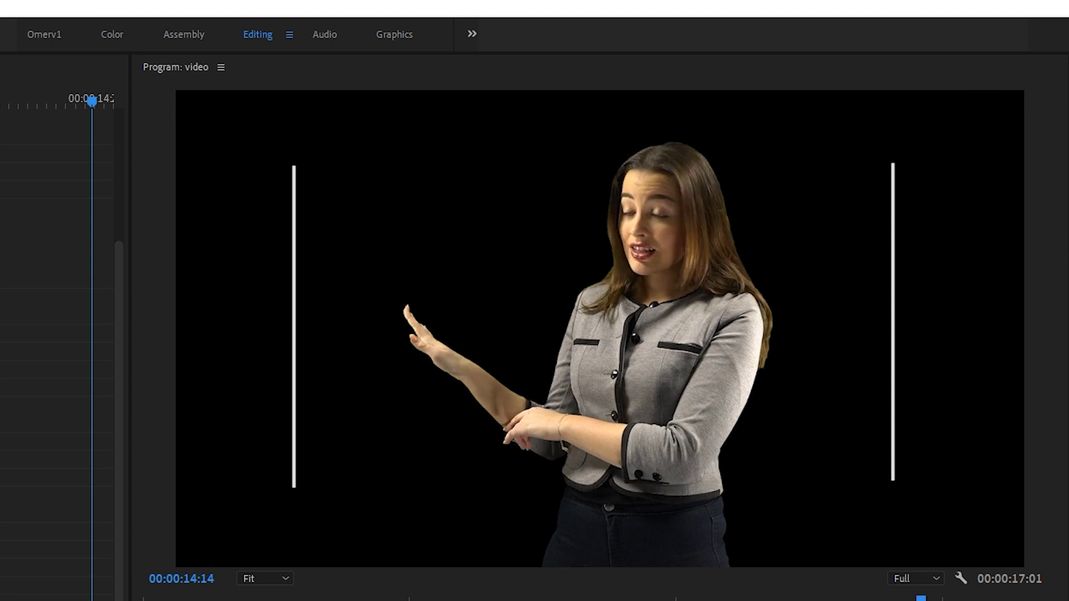
key(k)
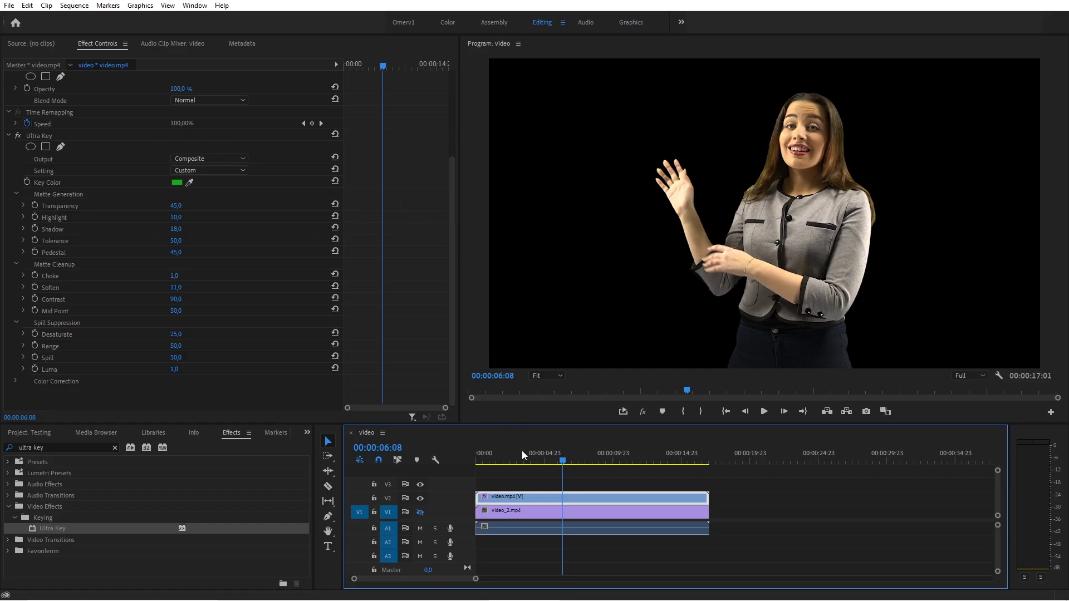
drag(523, 450, 476, 462)
scroll(368, 153, up, 1)
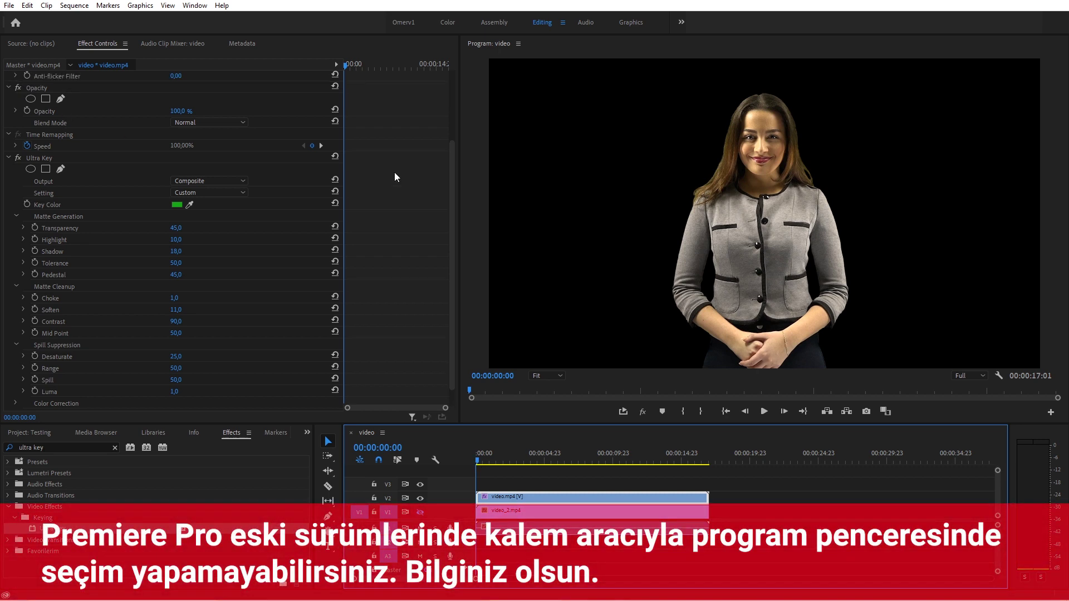
- Draw a closed four-point Opacity mask around the frame and enable V1 to show video_2.mp4 behind her
scroll(394, 177, up, 1)
click(45, 98)
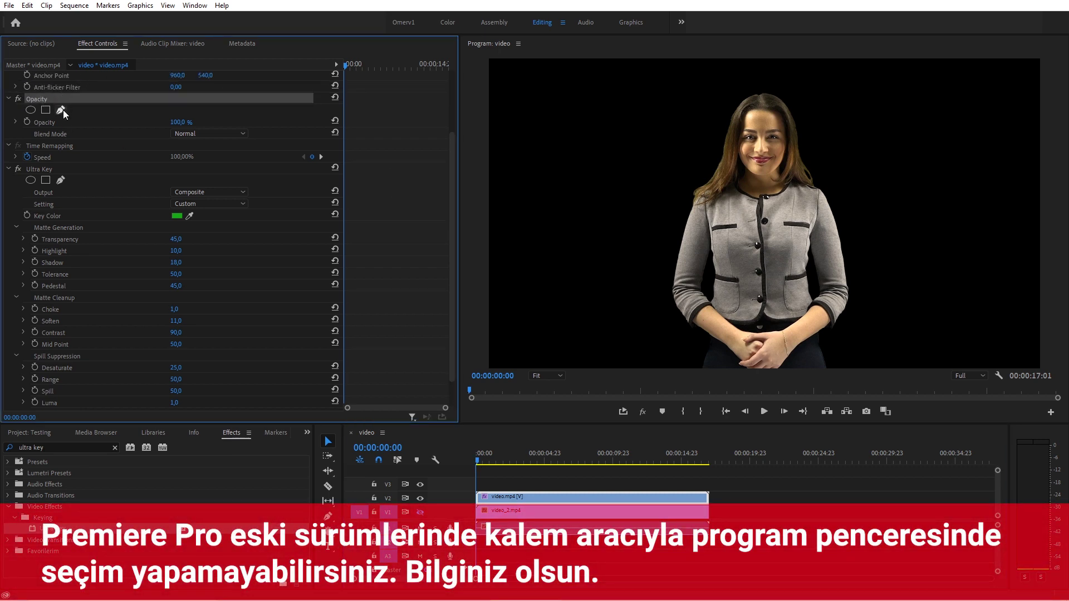
click(61, 110)
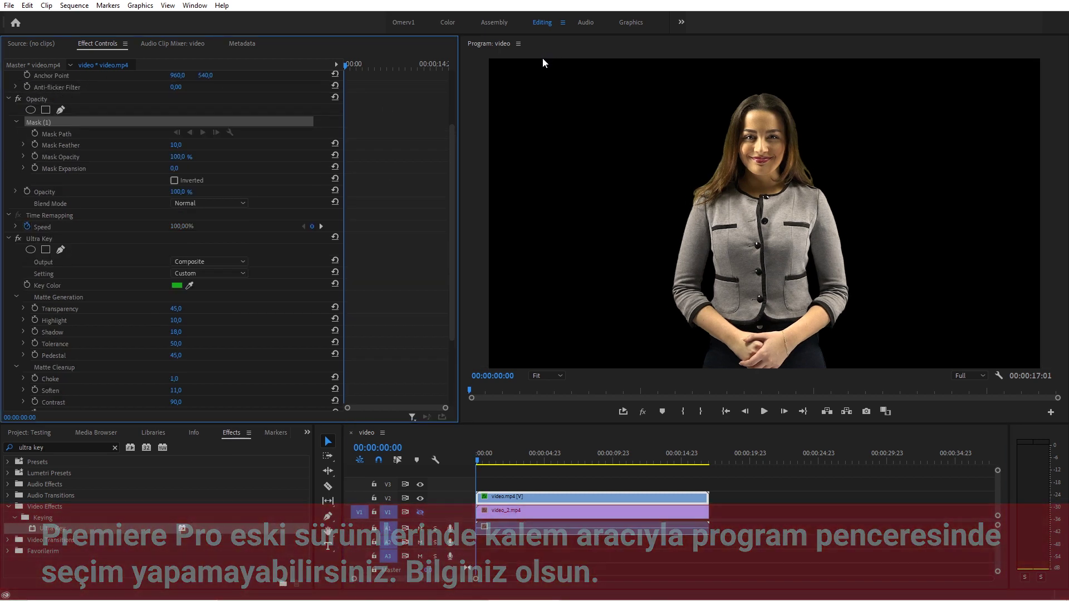
click(530, 60)
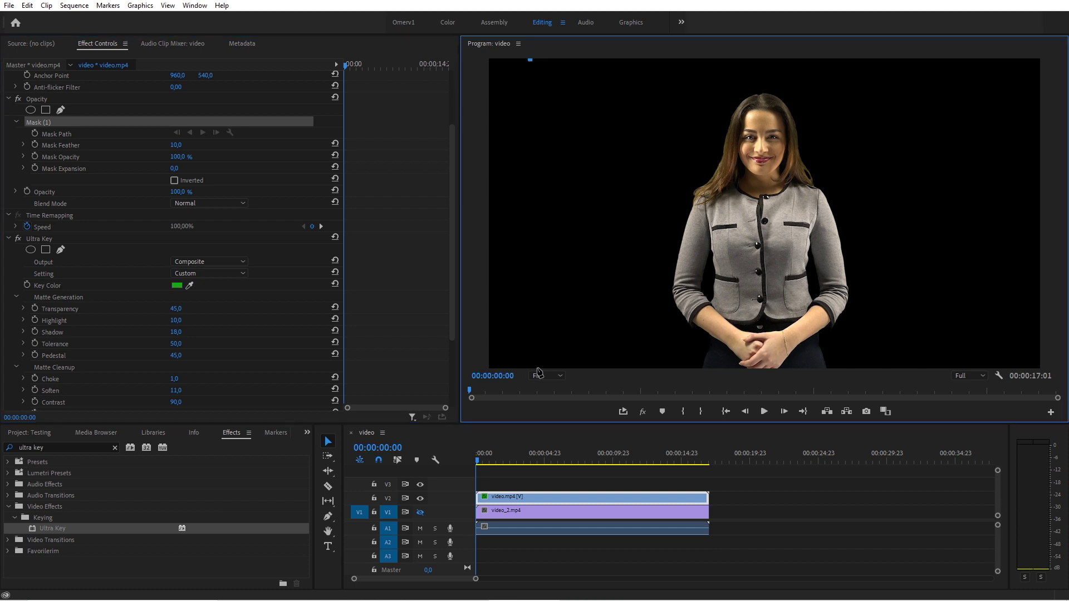
click(537, 367)
click(988, 368)
click(965, 60)
click(530, 60)
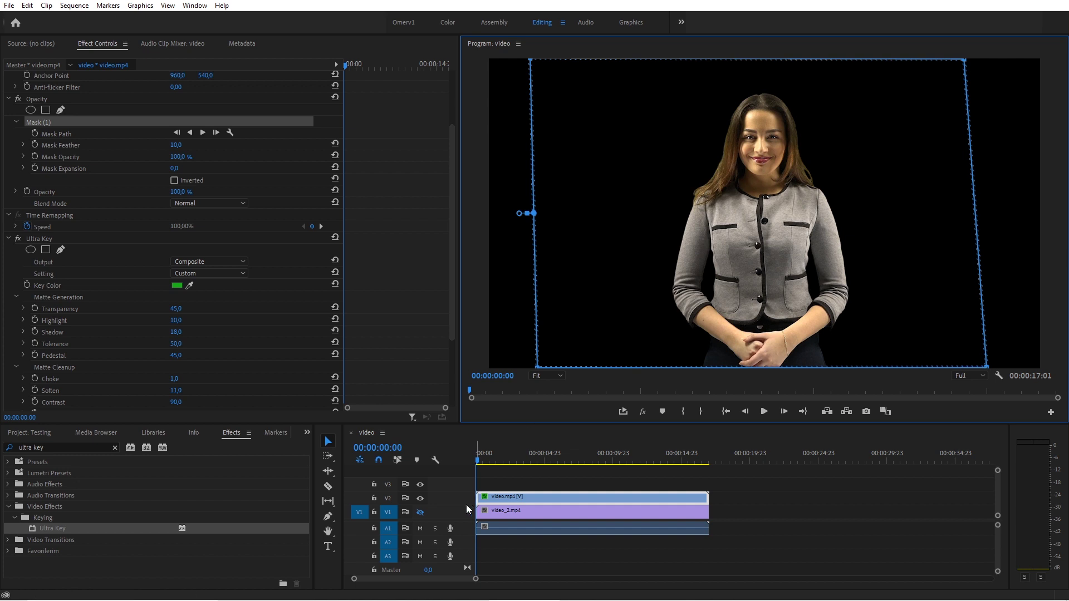
click(421, 513)
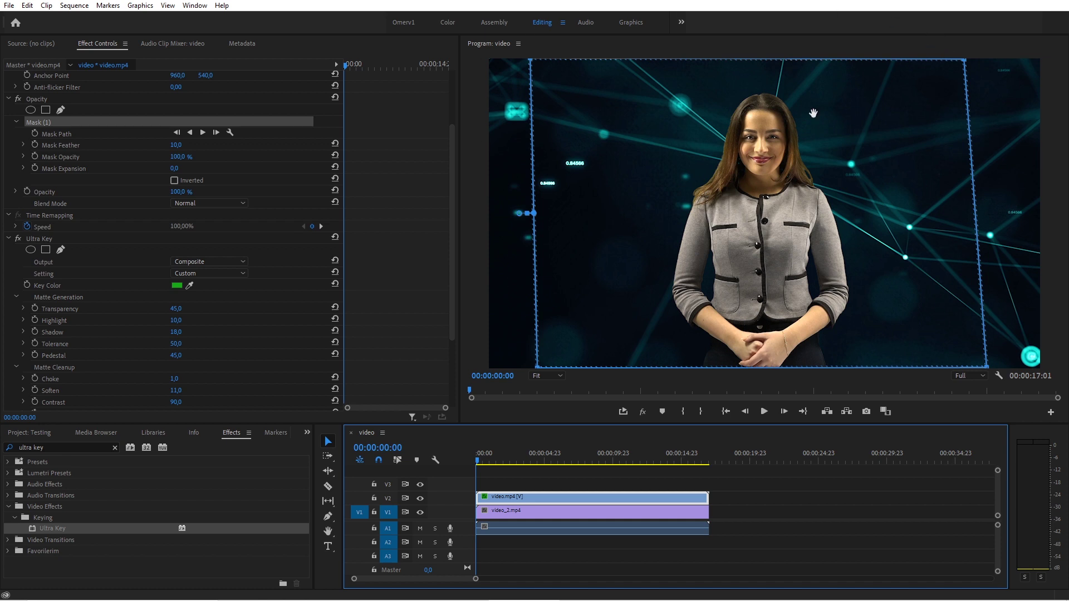
drag(489, 454, 548, 452)
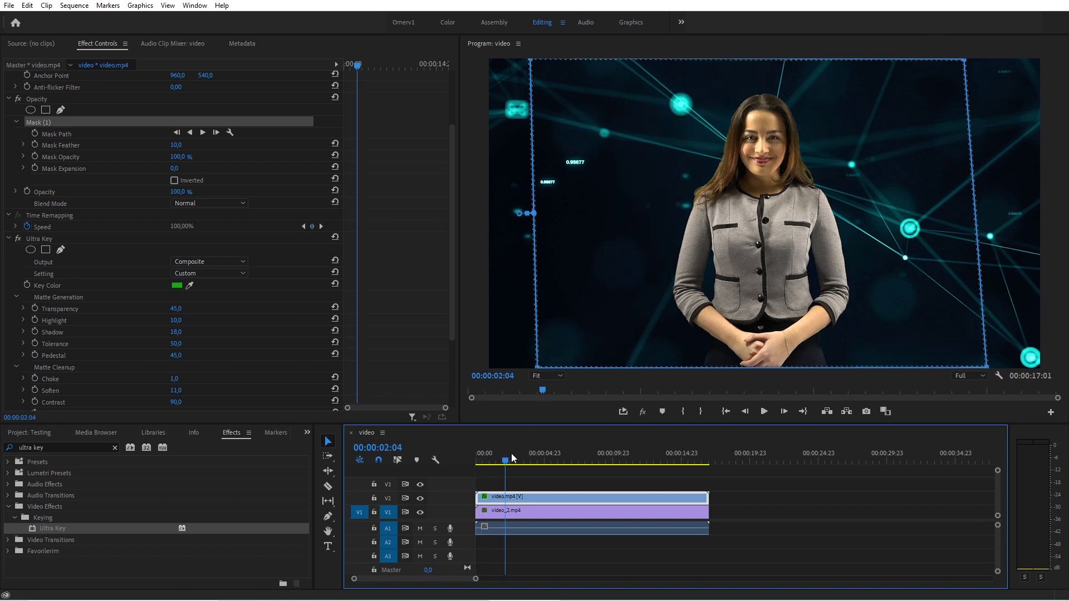